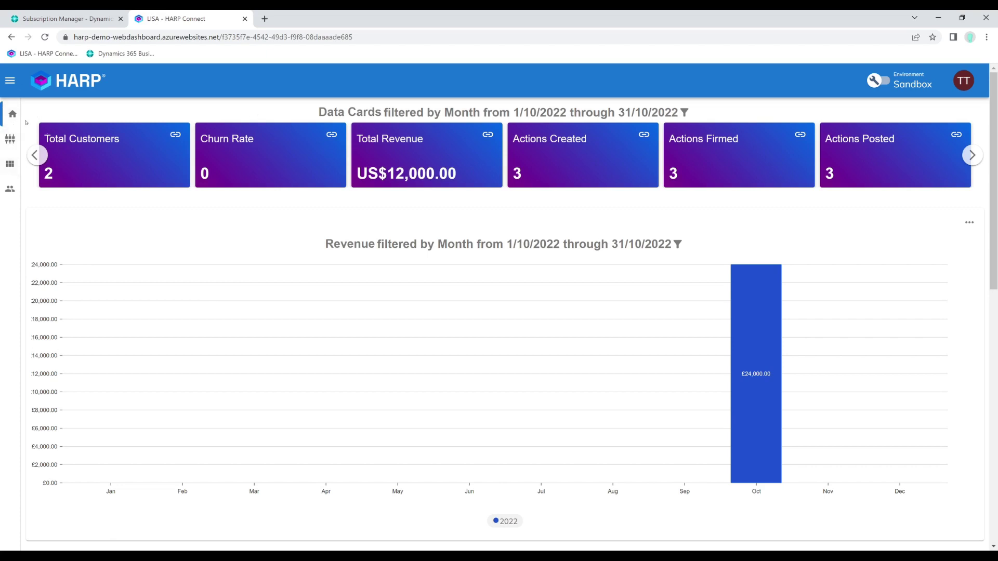
Step: Open the Subscription Automation Cockpit, filter it to Trey Research and select the subscription plan created on 17/10/2022
{"action": "left_click", "coordinate": [7, 167]}
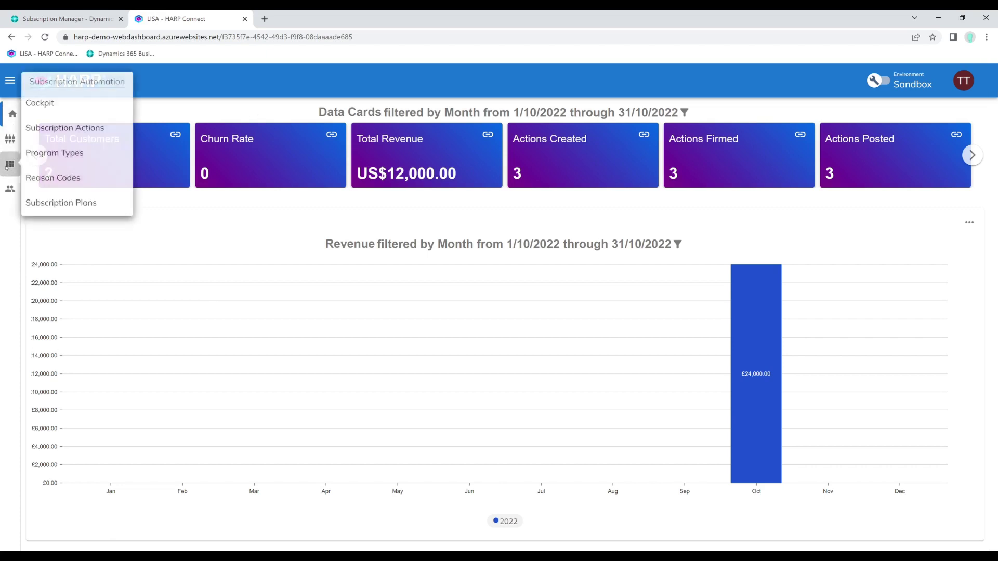
{"action": "left_click", "coordinate": [54, 103]}
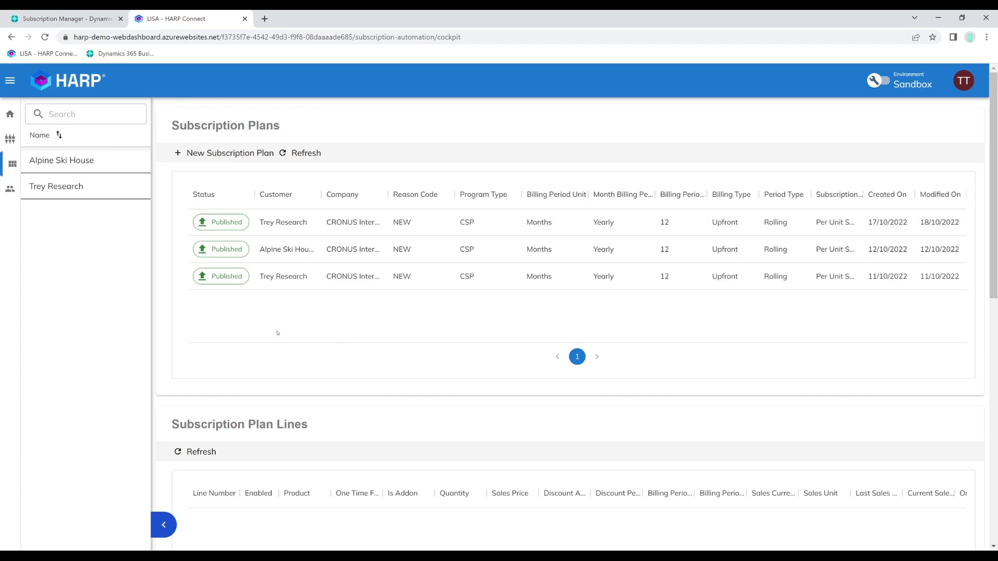
{"action": "left_click", "coordinate": [60, 187]}
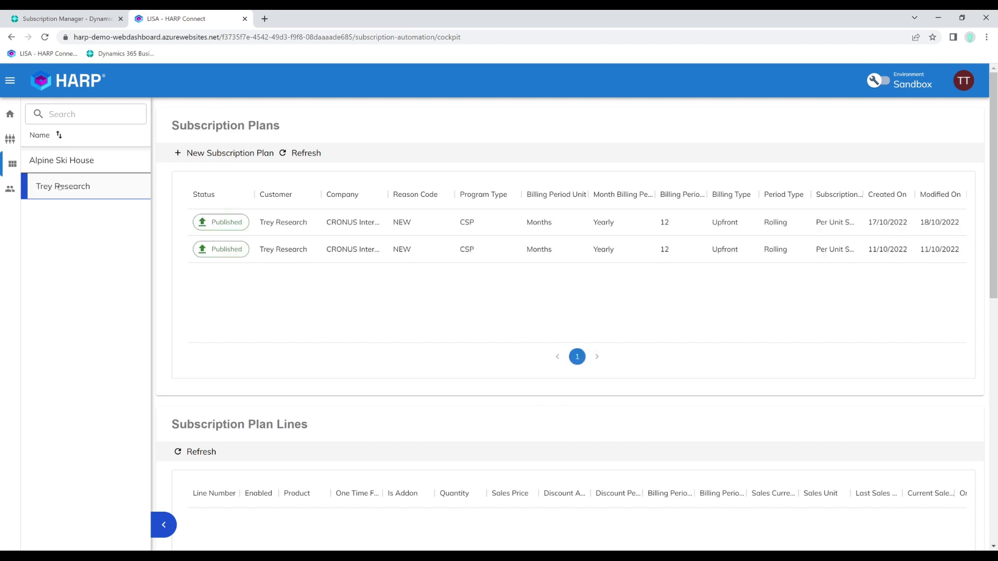
{"action": "left_click", "coordinate": [265, 223]}
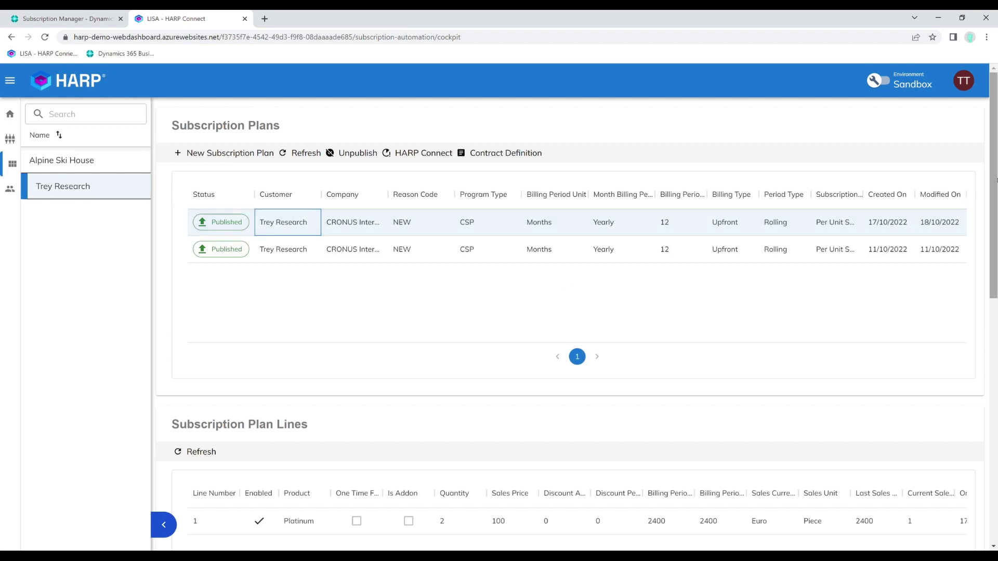
Step: Review the selected plan's lines and subscription actions, and unpublish the Trey Research plan
{"action": "left_click_drag", "start_coordinate": [993, 188], "coordinate": [991, 226]}
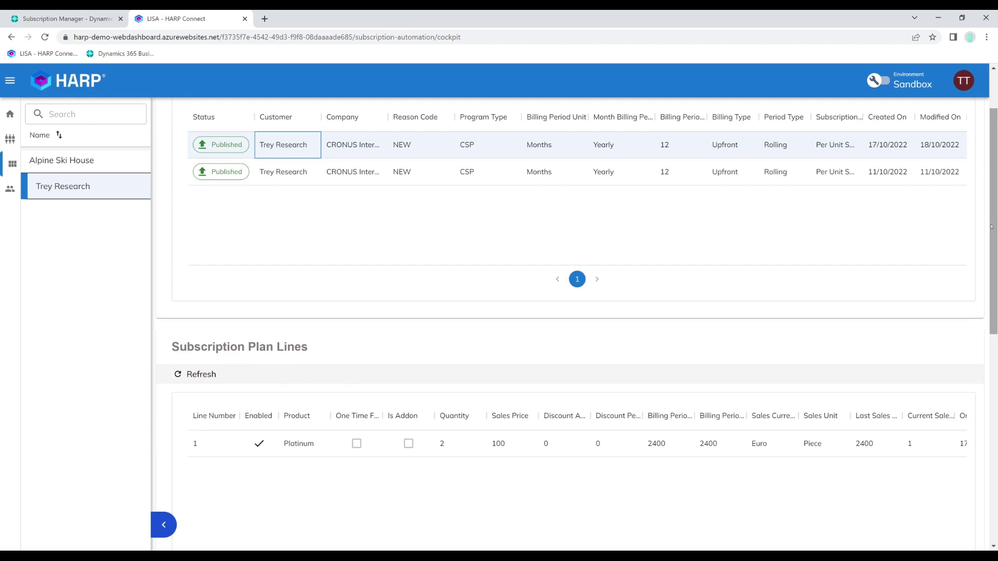
{"action": "scroll", "coordinate": [968, 344], "scroll_direction": "down", "scroll_amount": 5}
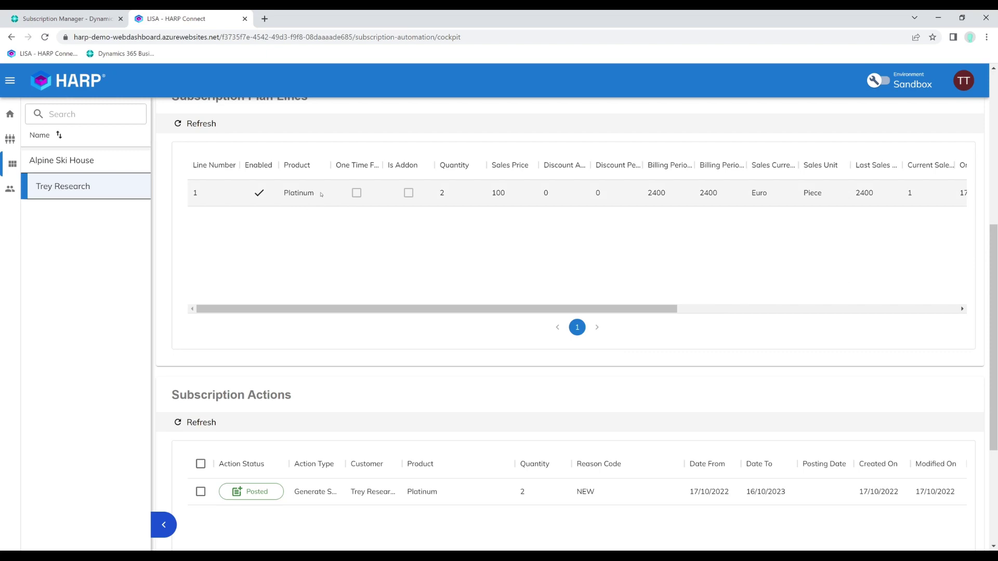
{"action": "scroll", "coordinate": [345, 374], "scroll_direction": "down", "scroll_amount": 2}
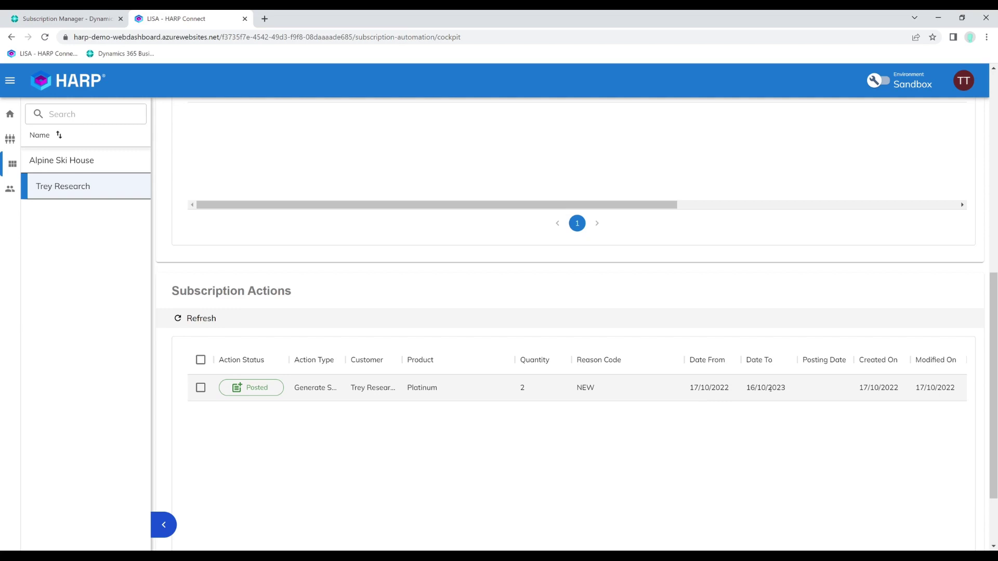
{"action": "scroll", "coordinate": [563, 389], "scroll_direction": "up", "scroll_amount": 4}
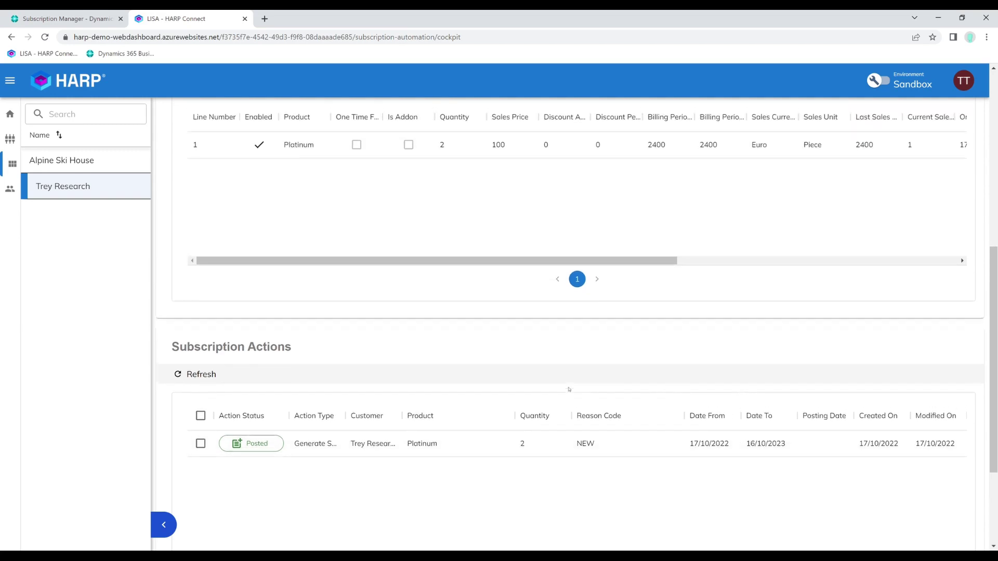
{"action": "scroll", "coordinate": [562, 390], "scroll_direction": "up", "scroll_amount": 3}
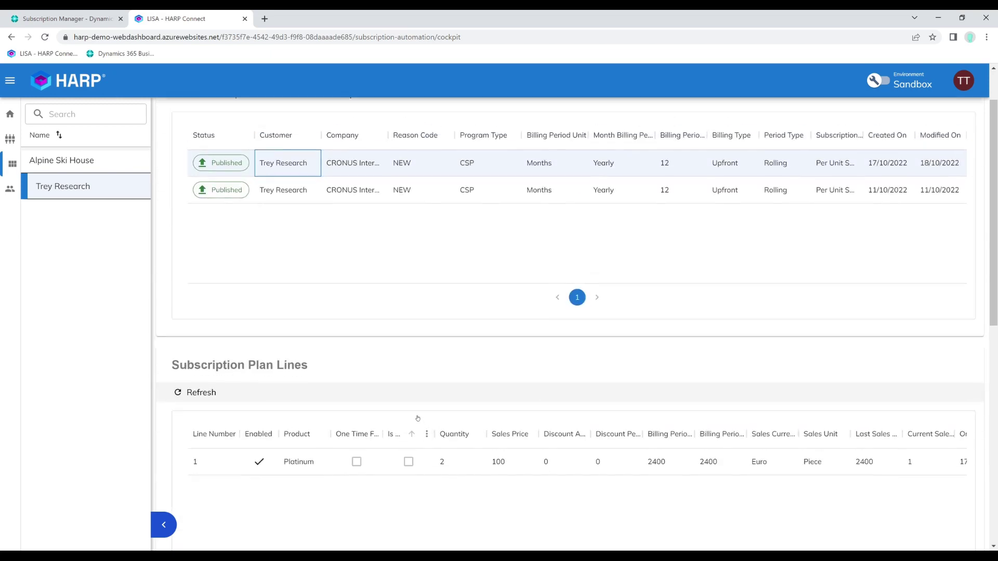
{"action": "scroll", "coordinate": [418, 422], "scroll_direction": "up", "scroll_amount": 2}
{"action": "left_click", "coordinate": [354, 153]}
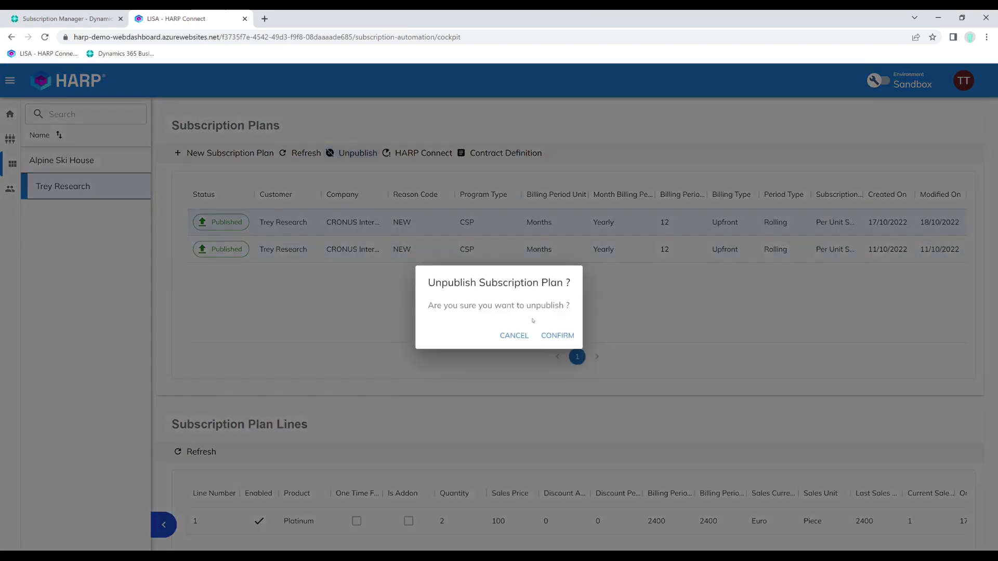
{"action": "left_click", "coordinate": [557, 335]}
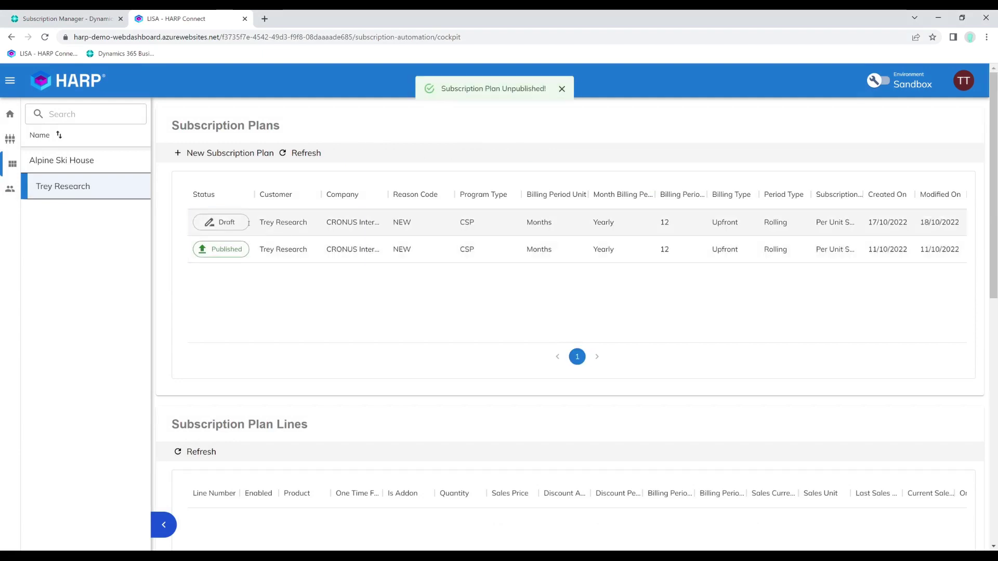
Step: Create a credit note for the draft plan's Platinum line, starting on 17/10/2022 with reason code NEW and the line disabled
{"action": "left_click", "coordinate": [247, 223]}
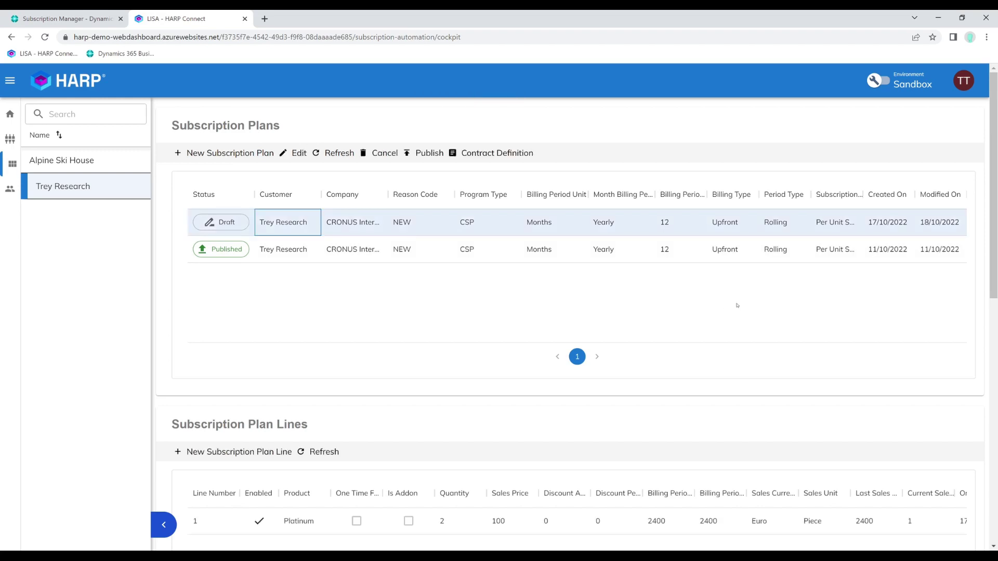
{"action": "scroll", "coordinate": [621, 332], "scroll_direction": "down", "scroll_amount": 1}
{"action": "scroll", "coordinate": [507, 360], "scroll_direction": "down", "scroll_amount": 1}
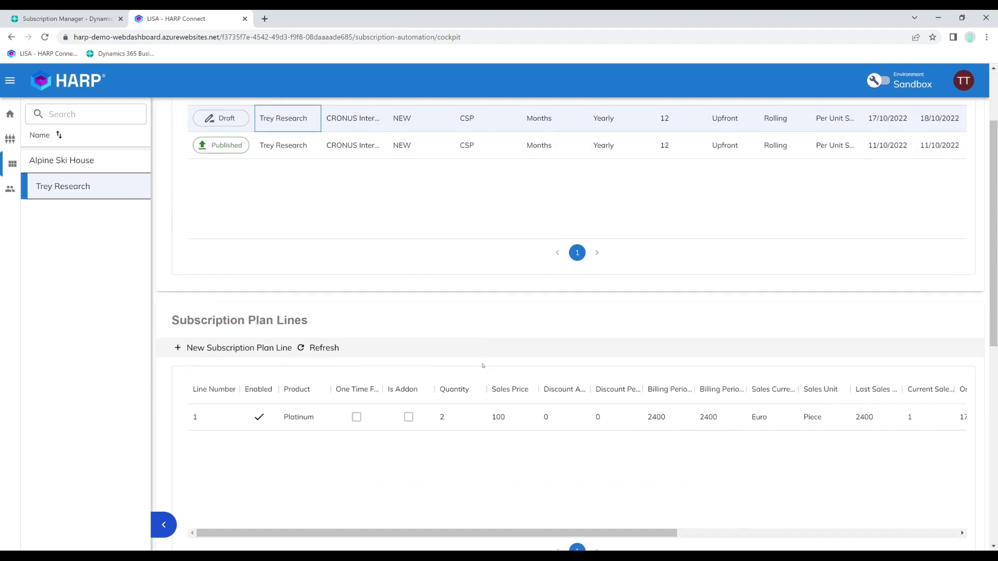
{"action": "left_click", "coordinate": [300, 420]}
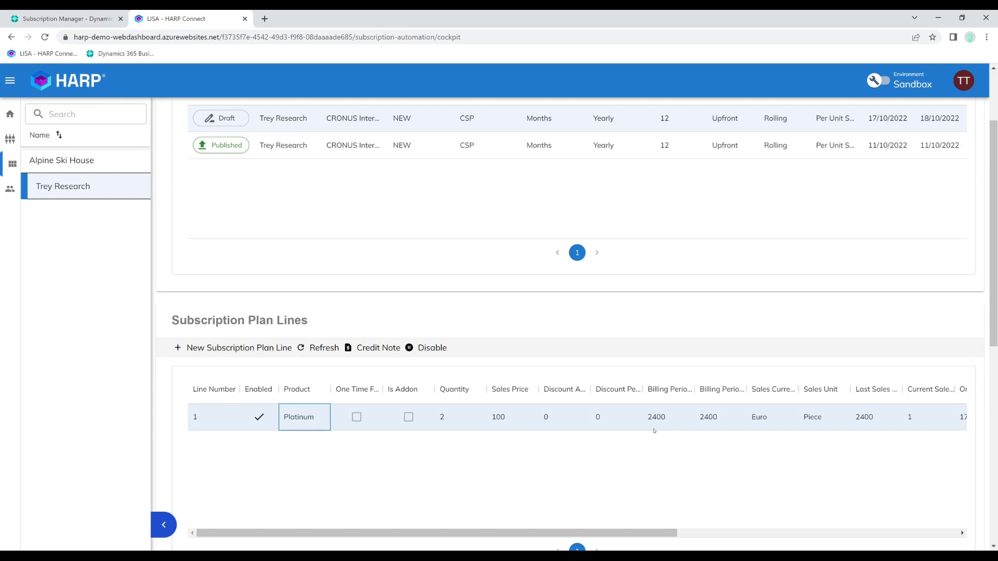
{"action": "left_click", "coordinate": [377, 350]}
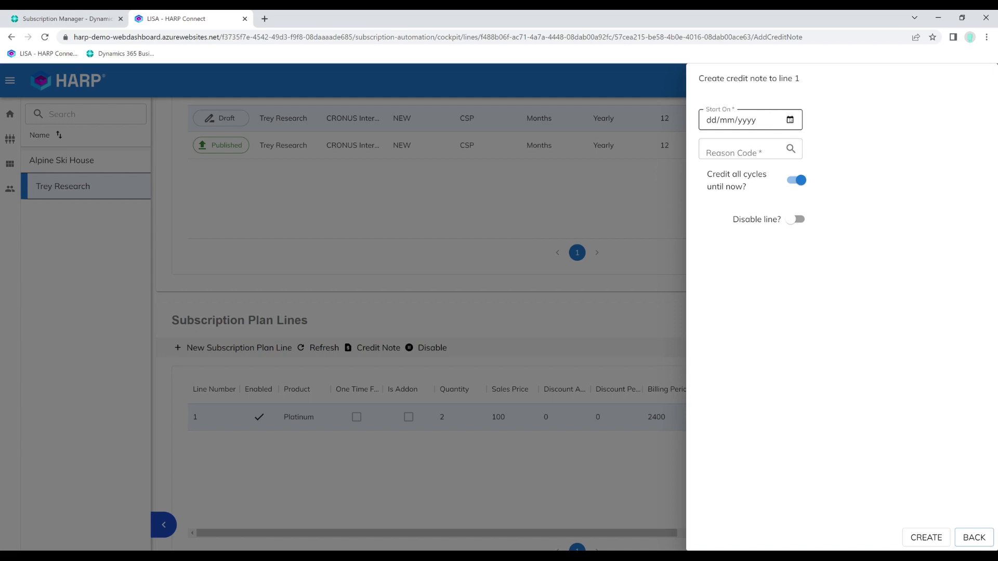
{"action": "left_click", "coordinate": [711, 121]}
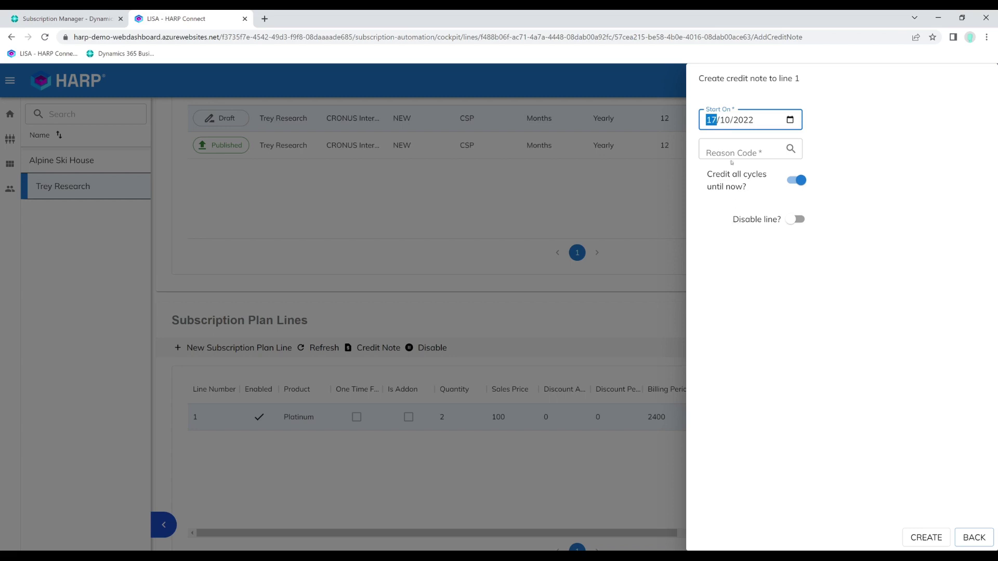
{"action": "left_click", "coordinate": [791, 150]}
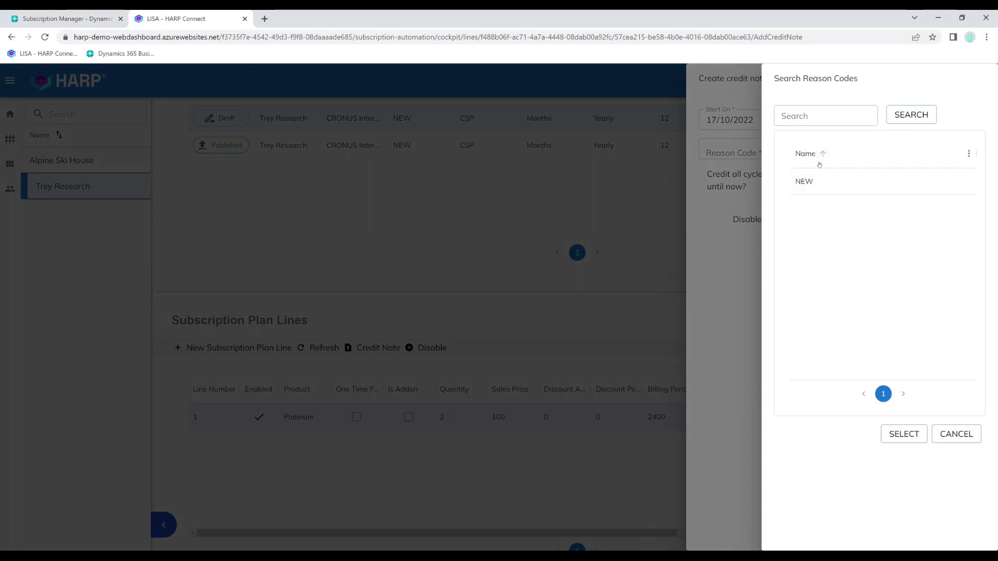
{"action": "left_click", "coordinate": [834, 190]}
{"action": "left_click", "coordinate": [904, 434]}
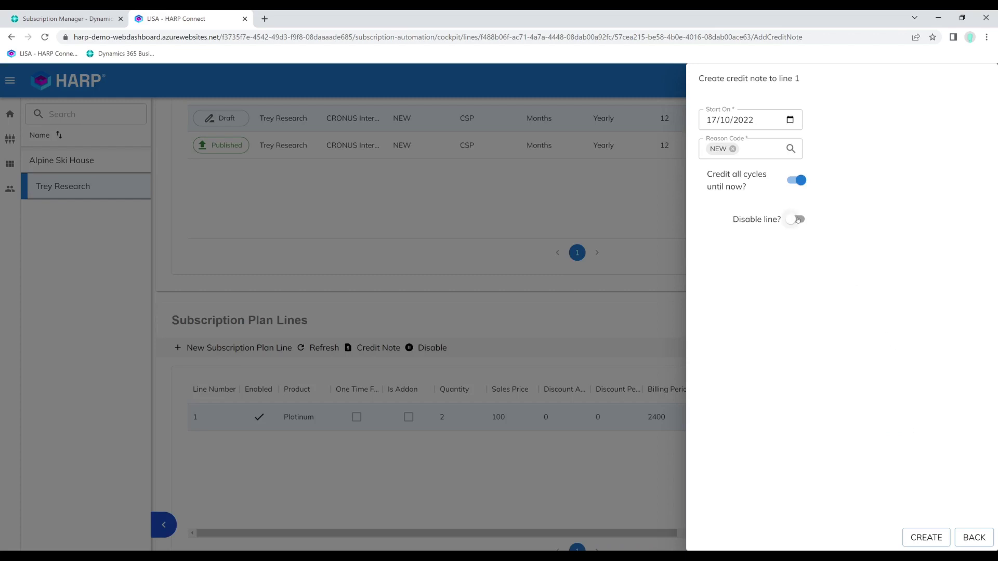
{"action": "left_click", "coordinate": [798, 221]}
{"action": "left_click", "coordinate": [926, 537]}
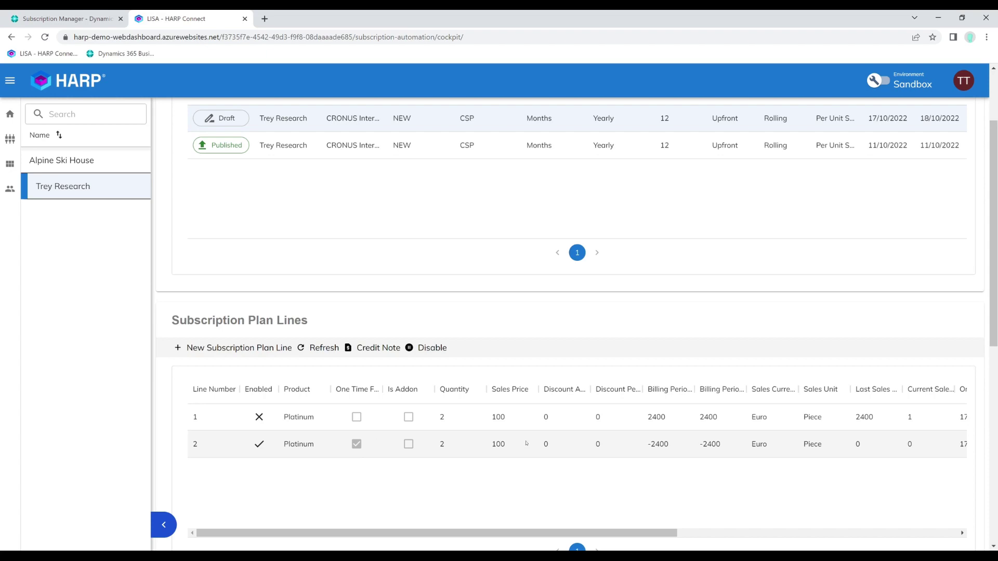
Step: Check the updated plan lines and subscription actions, and publish the draft Trey Research plan
{"action": "scroll", "coordinate": [526, 443], "scroll_direction": "down", "scroll_amount": 2}
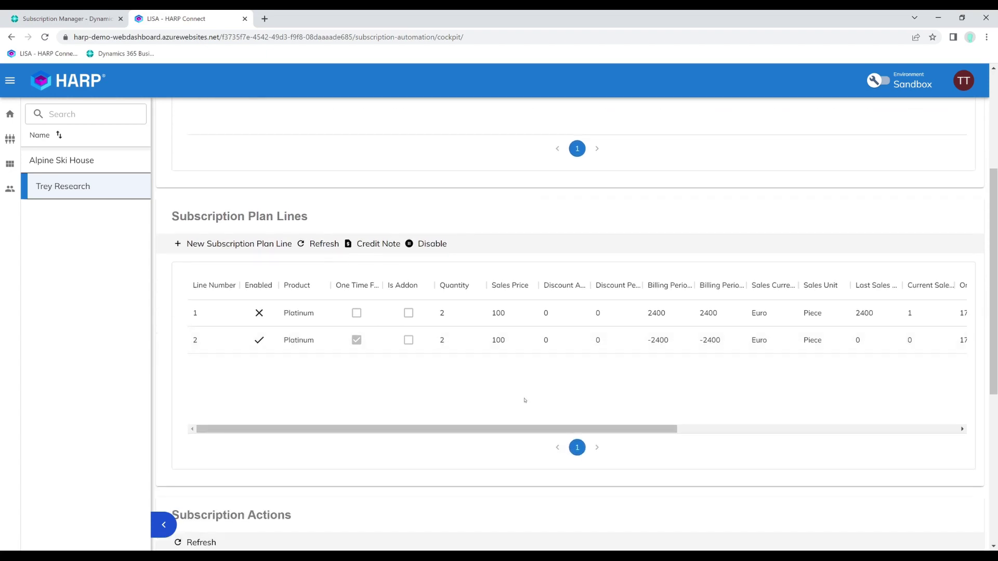
{"action": "scroll", "coordinate": [523, 385], "scroll_direction": "down", "scroll_amount": 2}
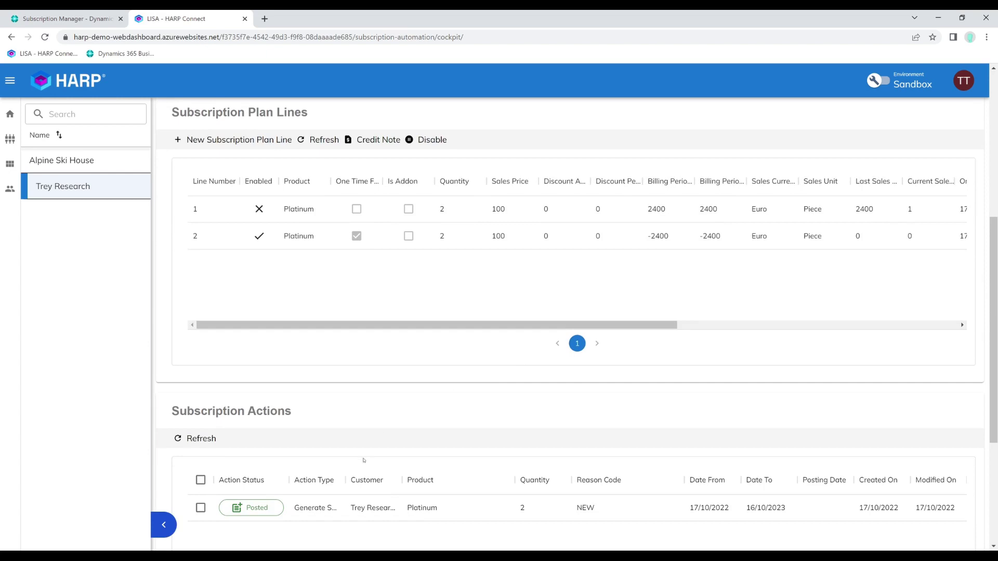
{"action": "scroll", "coordinate": [363, 446], "scroll_direction": "up", "scroll_amount": 4}
{"action": "scroll", "coordinate": [363, 418], "scroll_direction": "up", "scroll_amount": 2}
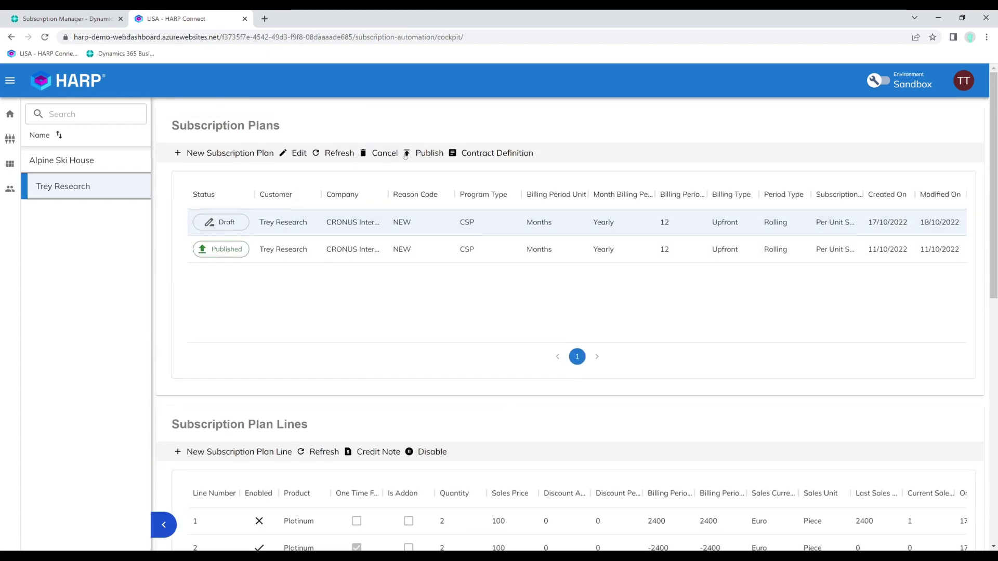
{"action": "left_click", "coordinate": [422, 152]}
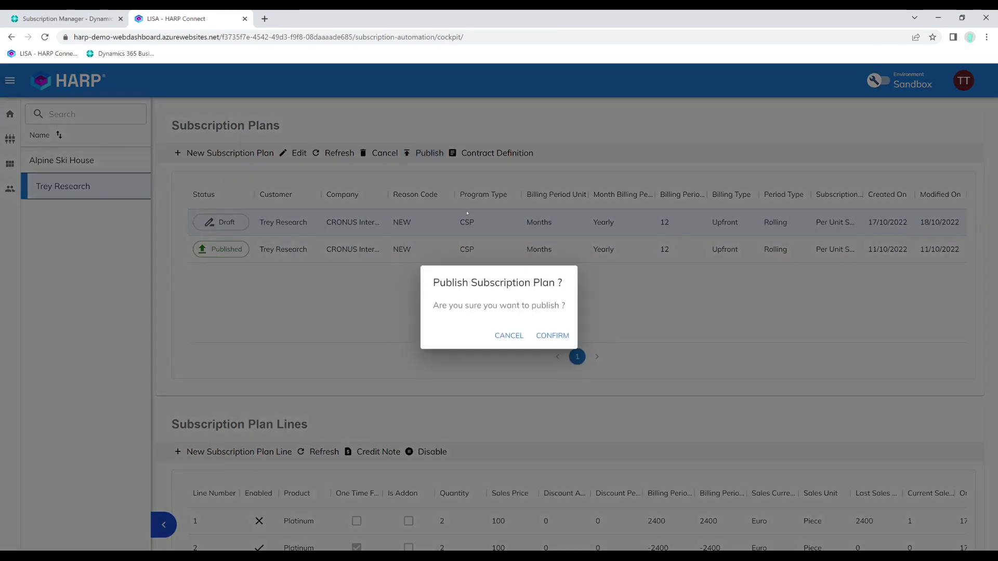
{"action": "left_click", "coordinate": [548, 338]}
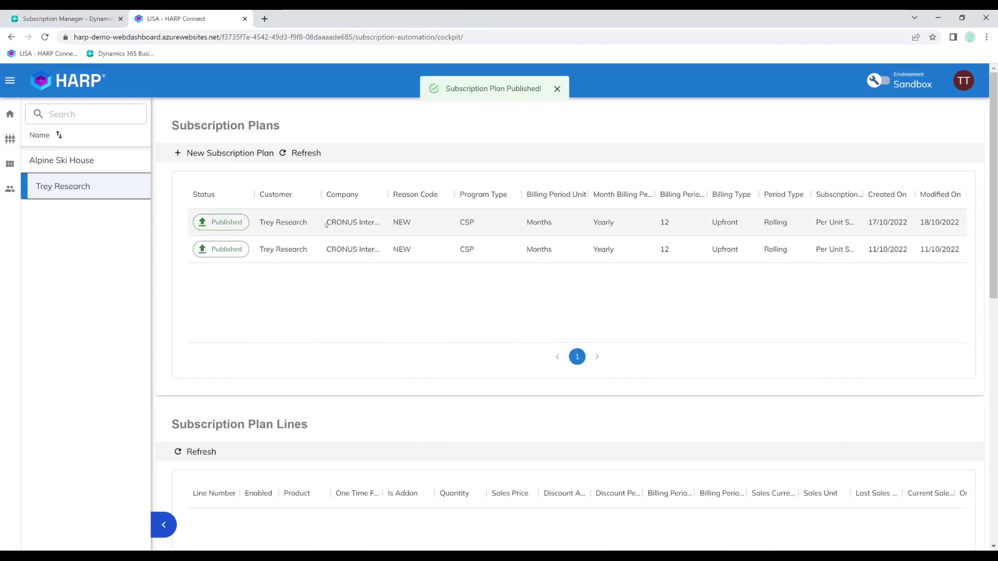
Step: Run HARP Connect for the Trey Research plan created on 17/10/2022, with test mode enabled and test date 17/10/2022
{"action": "left_click", "coordinate": [314, 223]}
{"action": "left_click", "coordinate": [413, 152]}
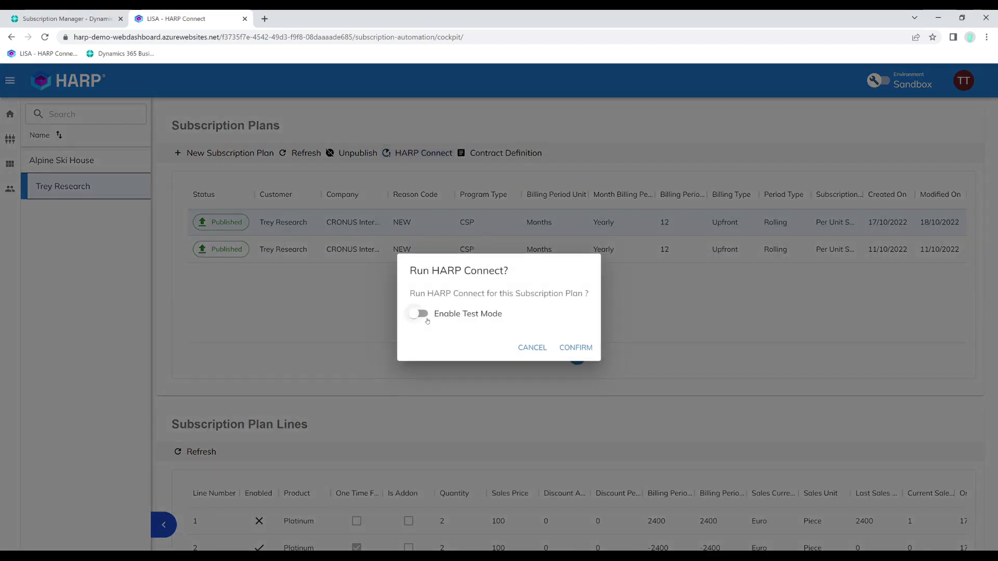
{"action": "left_click", "coordinate": [422, 315]}
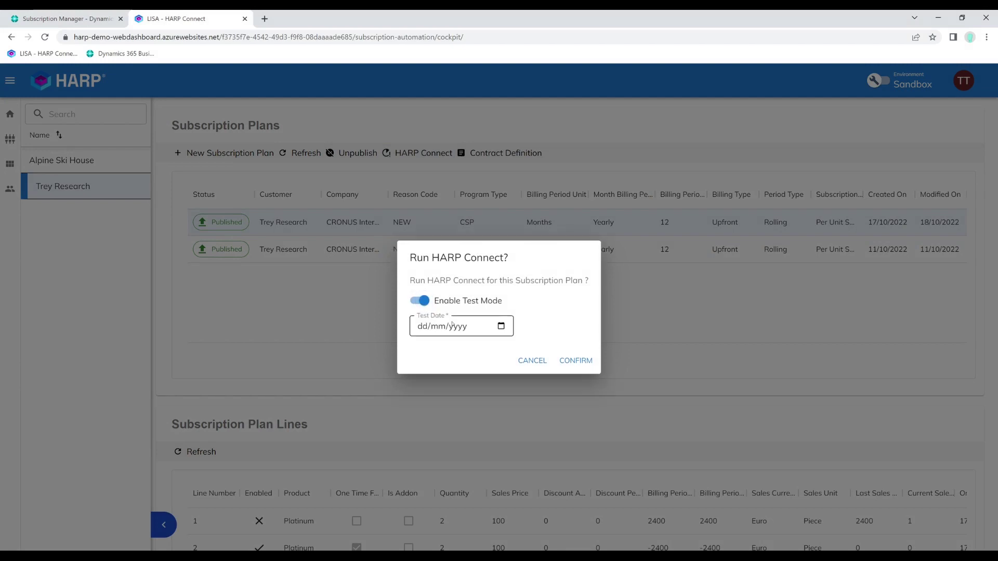
{"action": "left_click", "coordinate": [488, 327]}
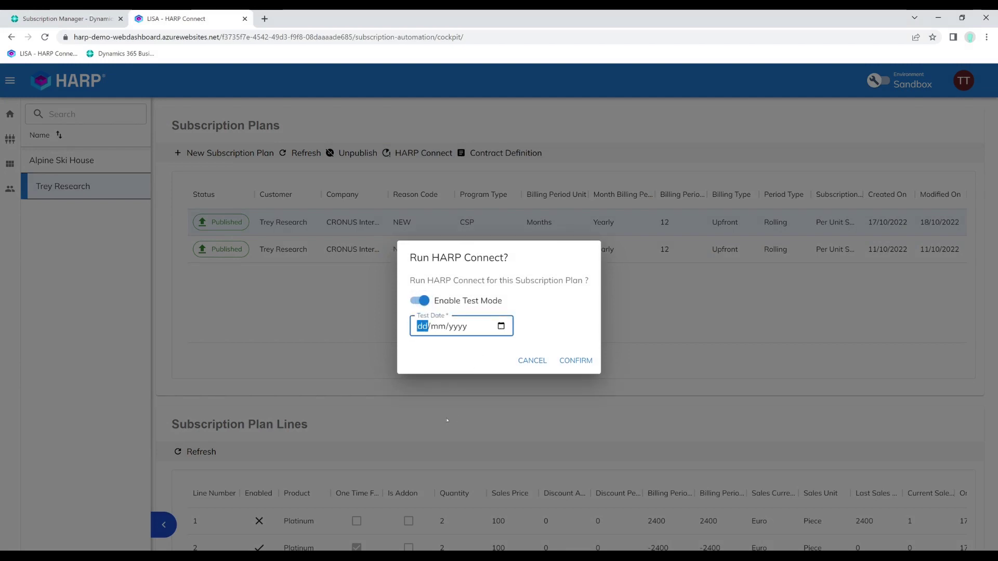
{"action": "type", "text": "17102022"}
{"action": "left_click", "coordinate": [576, 361]}
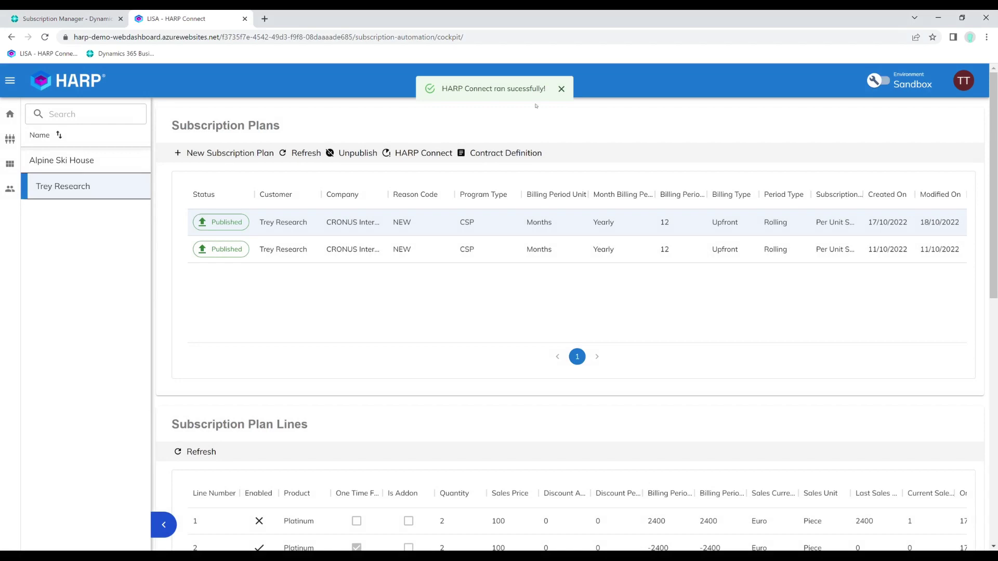
Step: Firm the Not Firmed subscription action for Platinum created on 18/10/2022
{"action": "scroll", "coordinate": [468, 296], "scroll_direction": "down", "scroll_amount": 5}
{"action": "scroll", "coordinate": [467, 297], "scroll_direction": "down", "scroll_amount": 3}
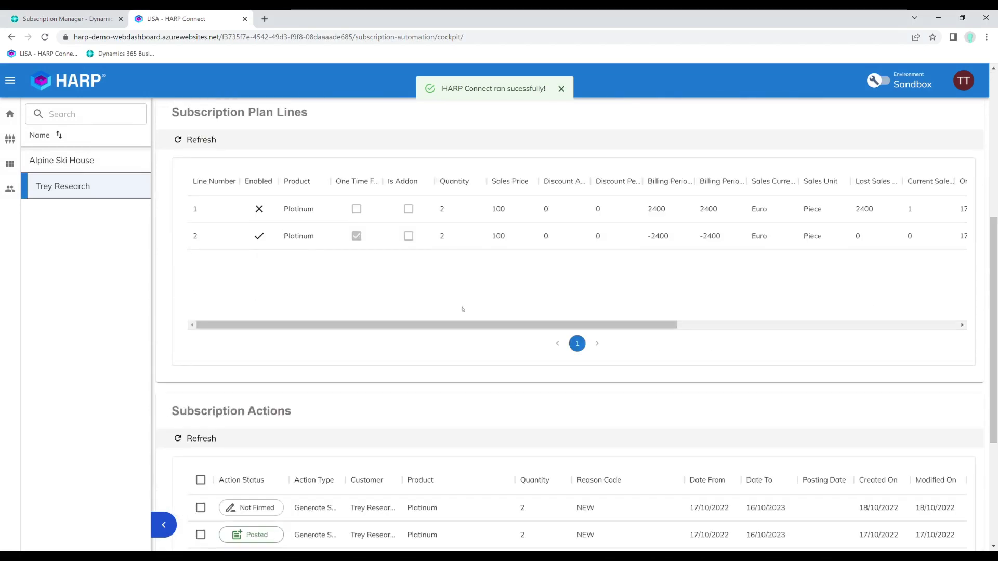
{"action": "left_click", "coordinate": [333, 405]}
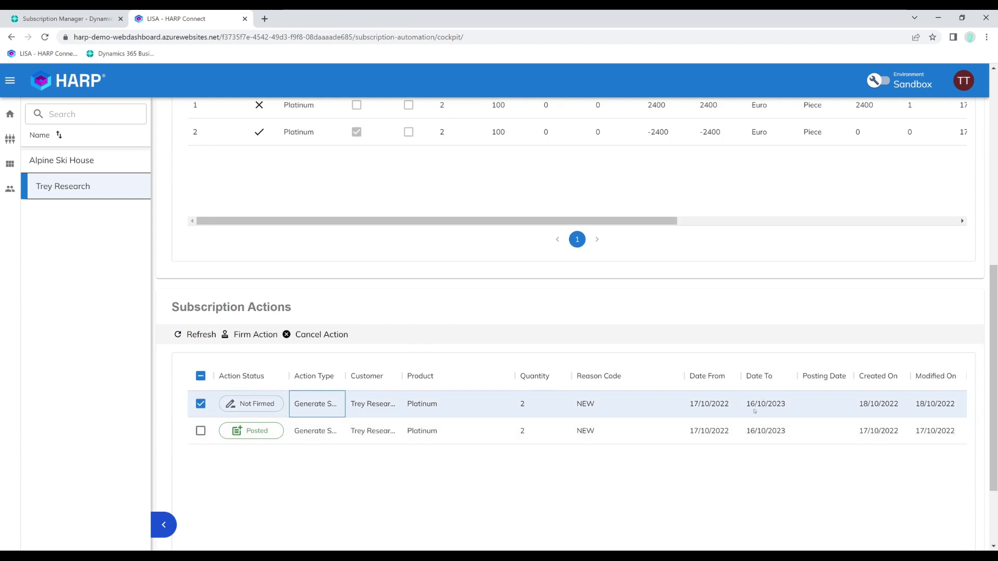
{"action": "scroll", "coordinate": [608, 452], "scroll_direction": "down", "scroll_amount": 2}
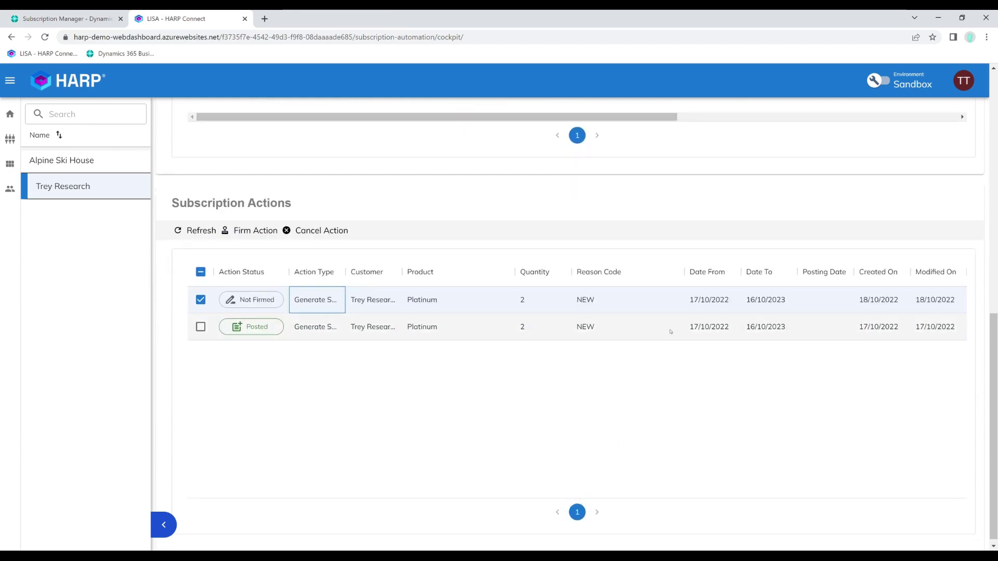
{"action": "left_click", "coordinate": [827, 300]}
{"action": "left_click", "coordinate": [878, 299]}
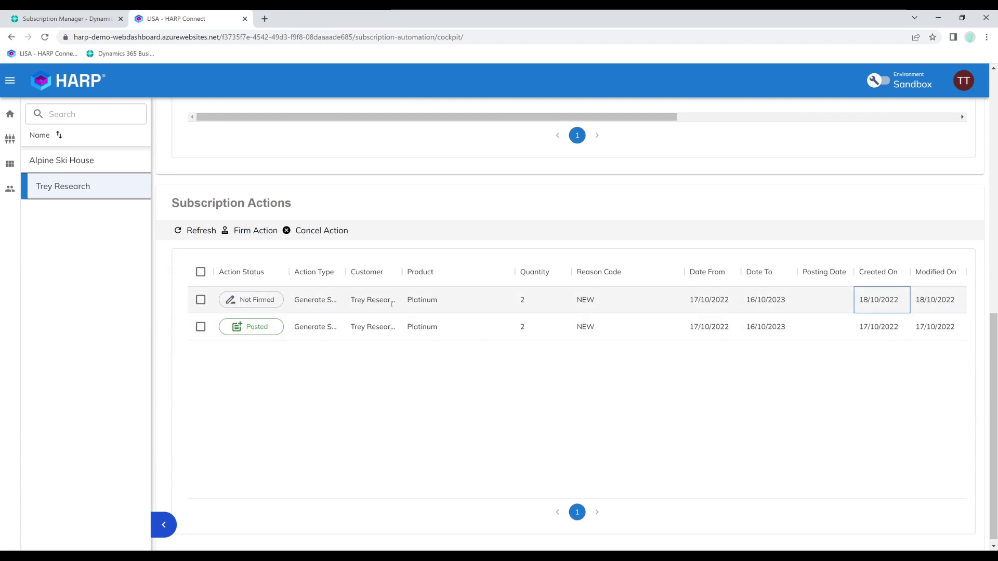
{"action": "left_click", "coordinate": [270, 298]}
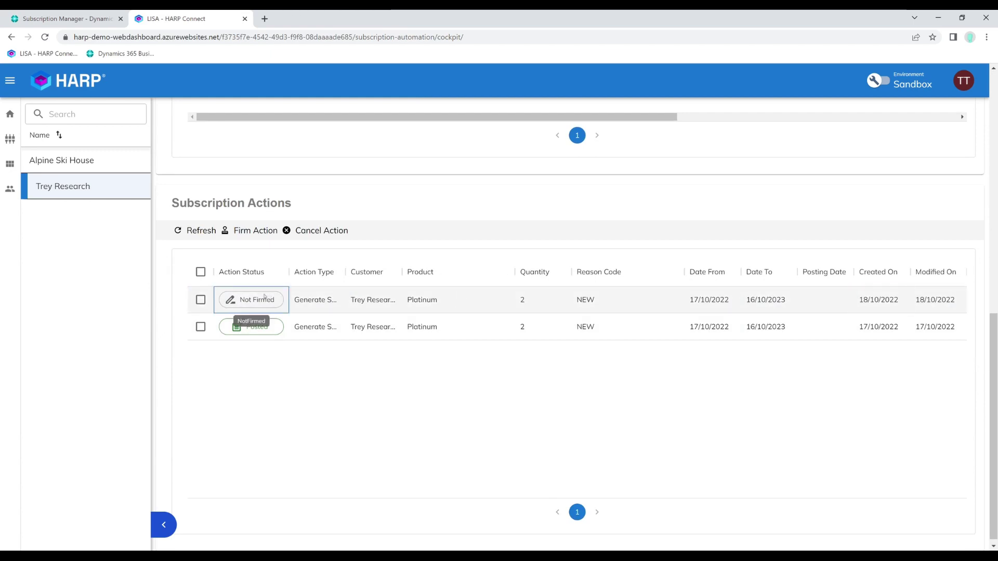
{"action": "left_click", "coordinate": [250, 230]}
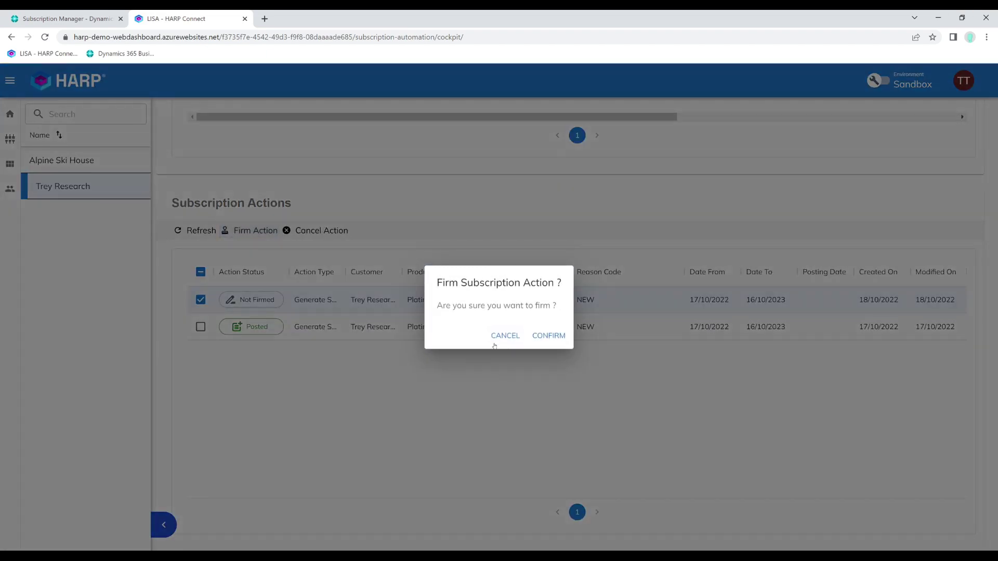
{"action": "left_click", "coordinate": [550, 336]}
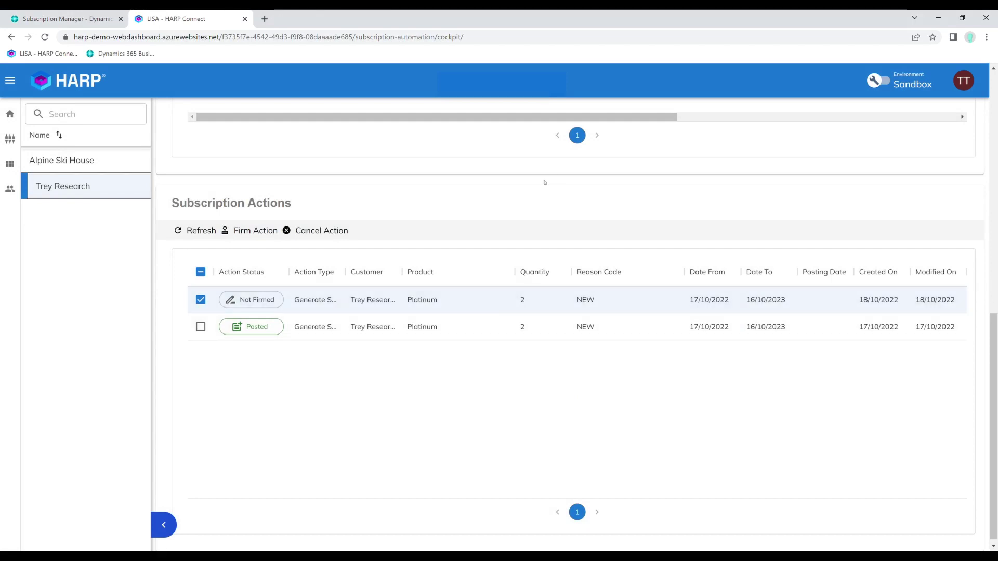
Step: Post the firmed Platinum subscription action created on 18/10/2022, refresh the subscription actions and select the same action
{"action": "scroll", "coordinate": [459, 245], "scroll_direction": "up", "scroll_amount": 1}
{"action": "scroll", "coordinate": [459, 245], "scroll_direction": "up", "scroll_amount": 9}
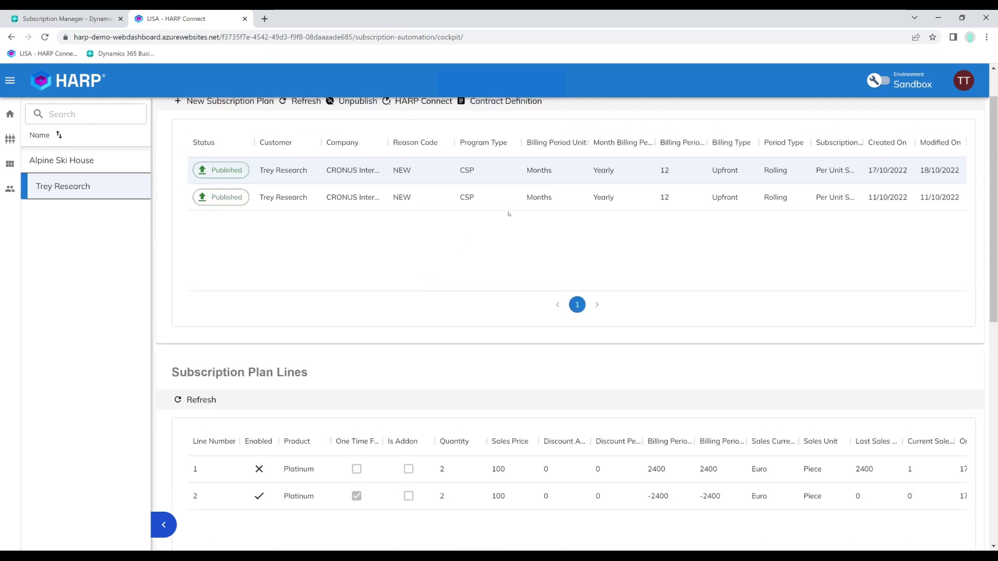
{"action": "scroll", "coordinate": [961, 103], "scroll_direction": "down", "scroll_amount": 8}
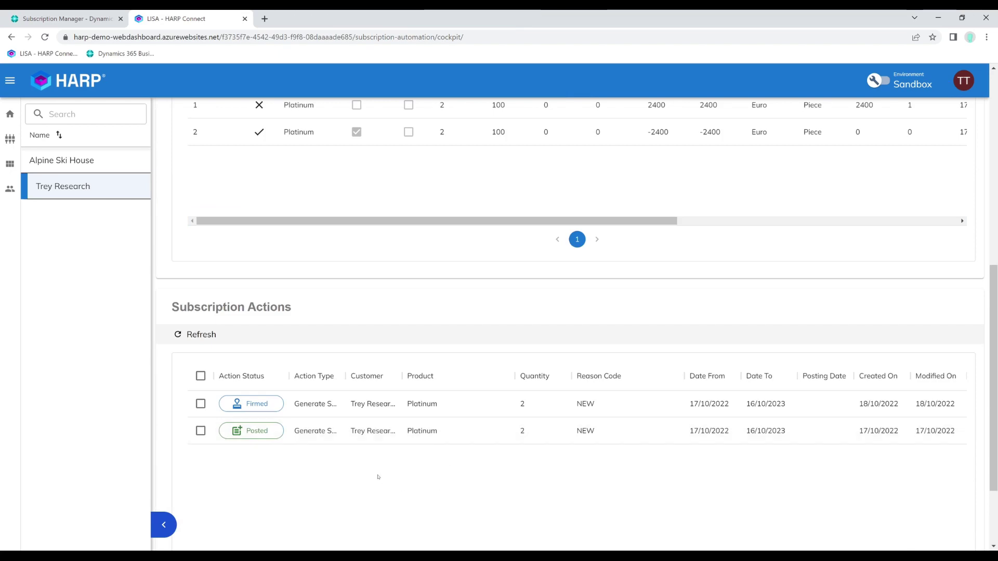
{"action": "left_click", "coordinate": [299, 403]}
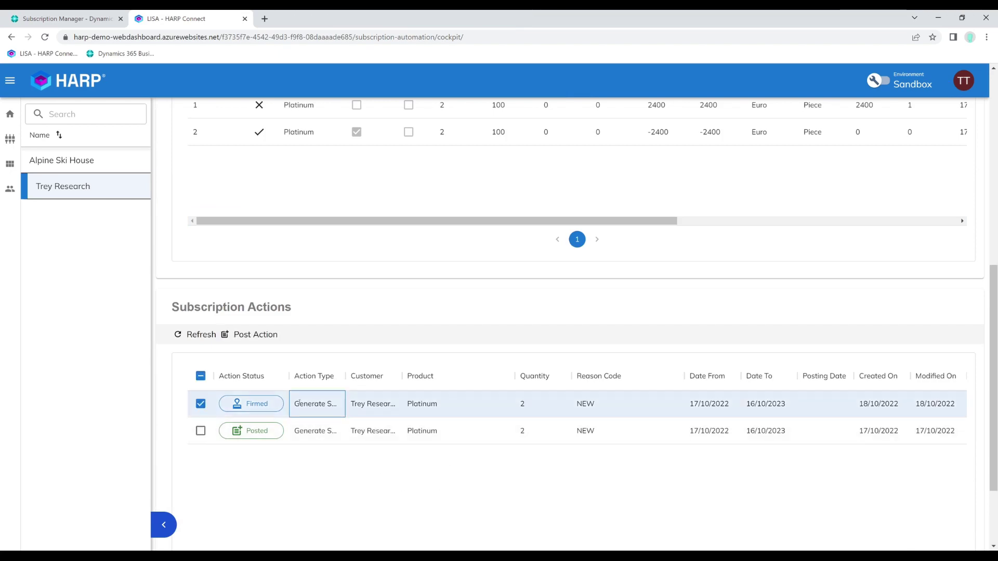
{"action": "left_click", "coordinate": [248, 333]}
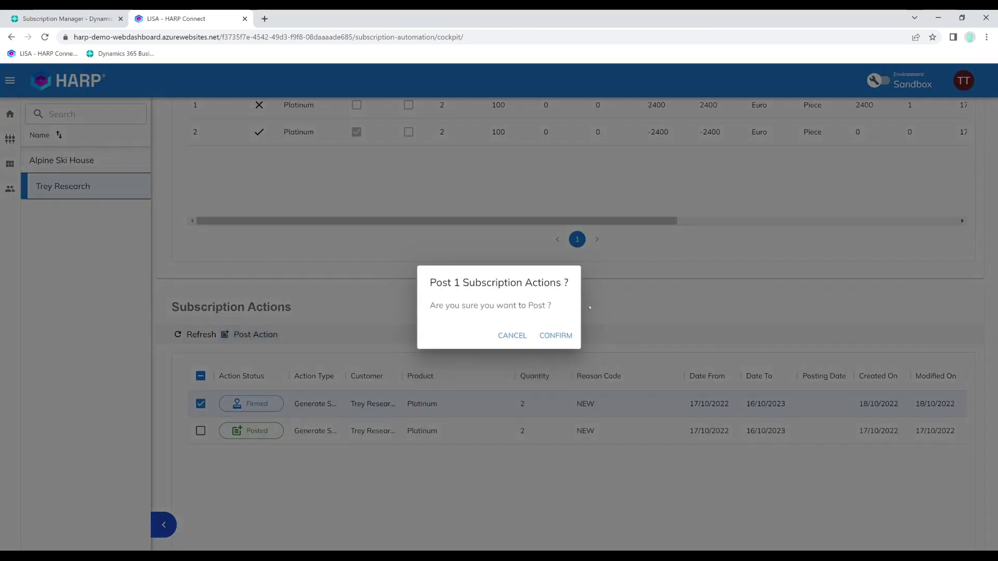
{"action": "left_click", "coordinate": [567, 335]}
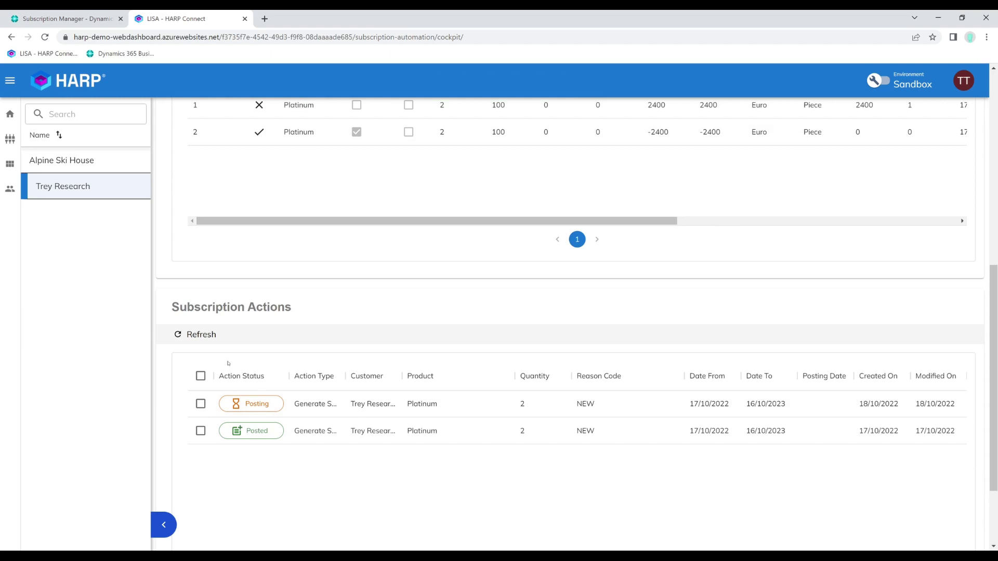
{"action": "left_click", "coordinate": [208, 337]}
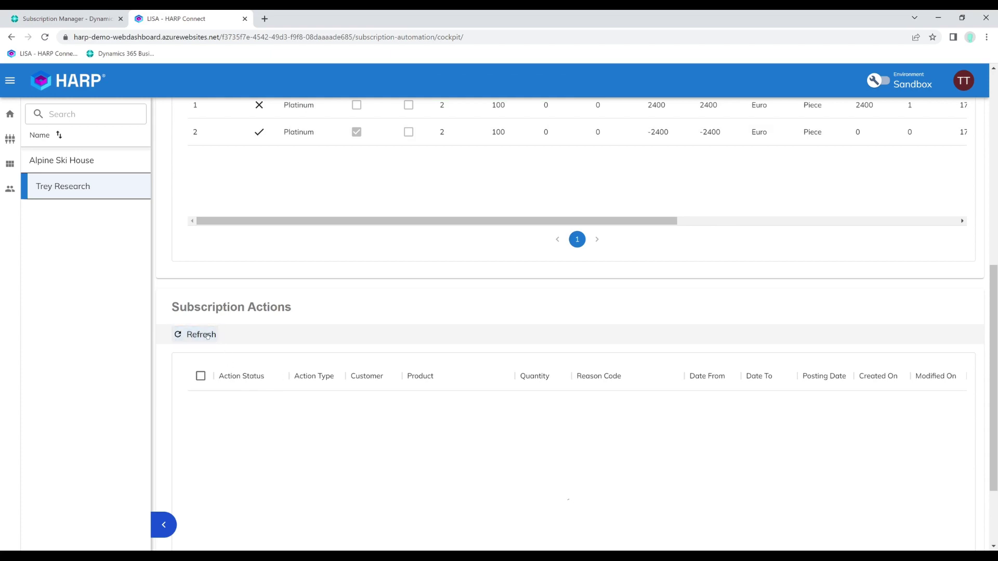
{"action": "left_click", "coordinate": [316, 404]}
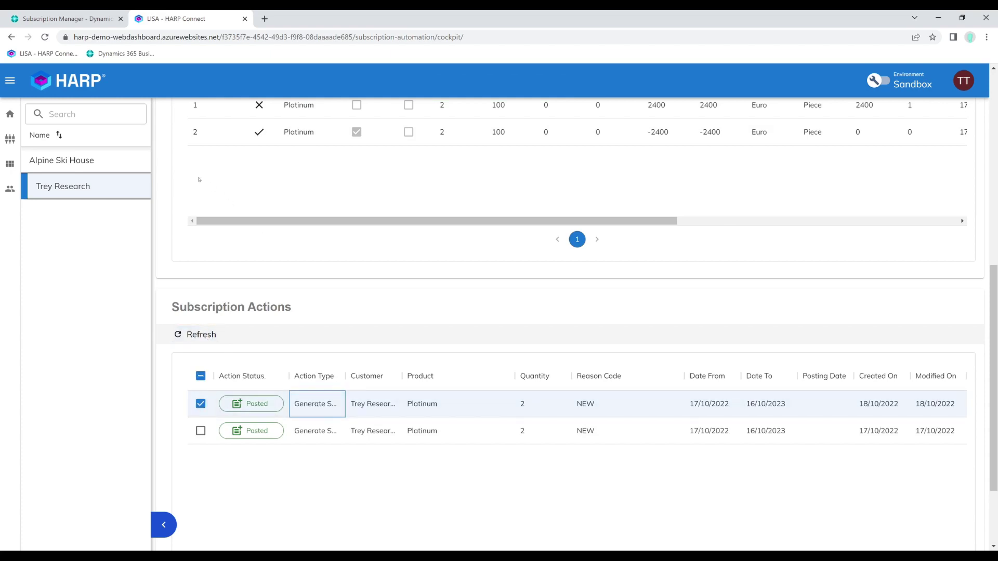
Step: Switch to Dynamics 365 Business Central and open the Subscription Posted Cr. Memos list from Subscription Automation
{"action": "left_click", "coordinate": [66, 12]}
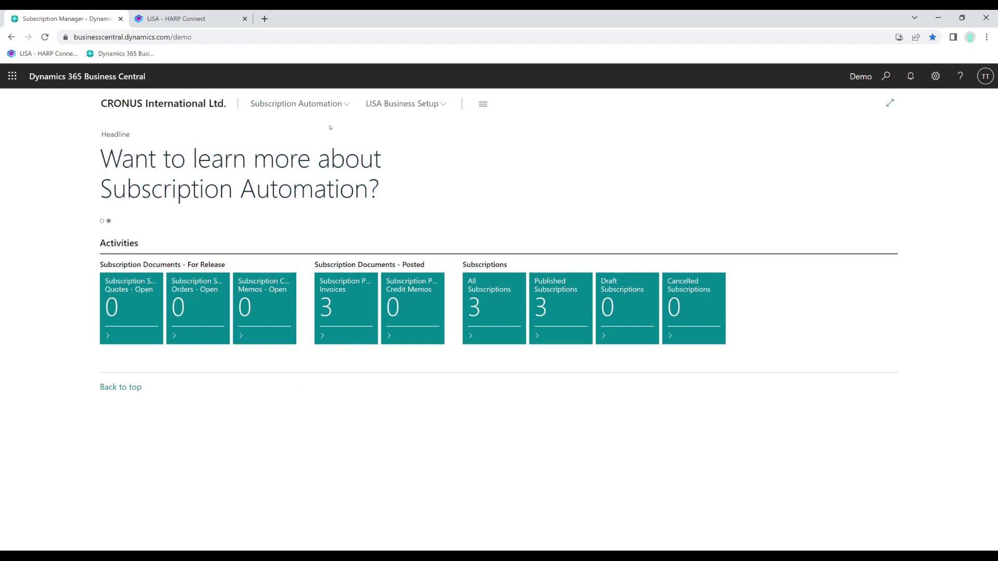
{"action": "left_click", "coordinate": [351, 106]}
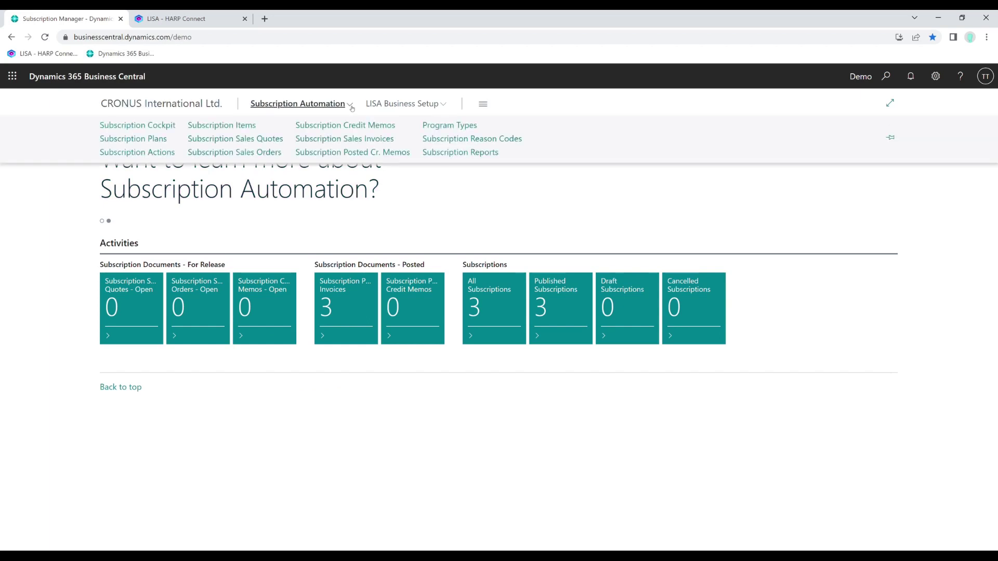
{"action": "left_click", "coordinate": [331, 153]}
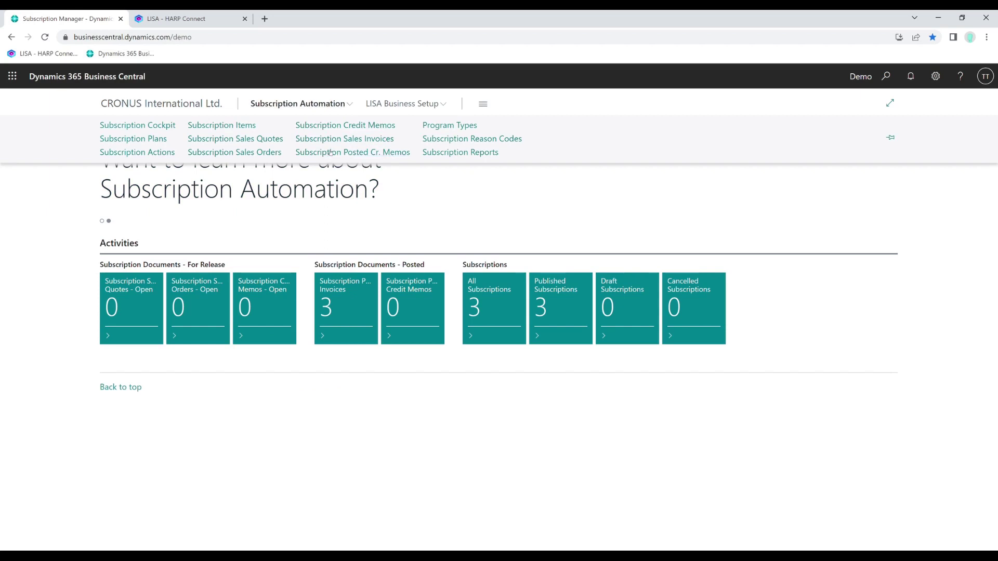